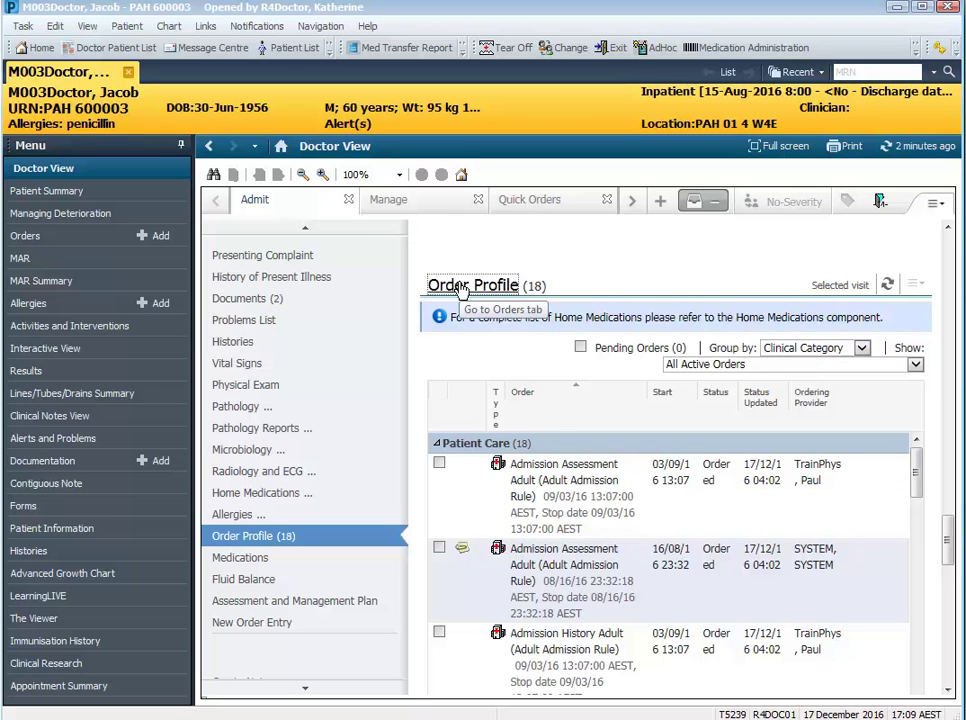
Step: Add an inpatient order for cefTRIAXONE 1 g, Injection, IV, TWICE a day from the patient's orders
{"action": "left_click", "coordinate": [460, 287]}
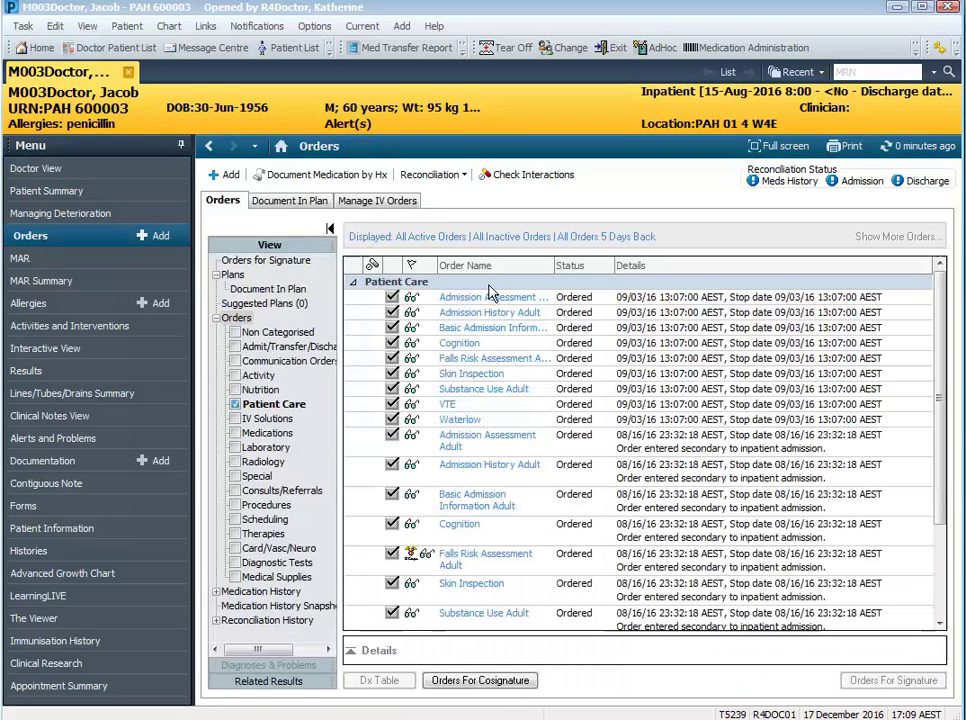
{"action": "left_click", "coordinate": [229, 176]}
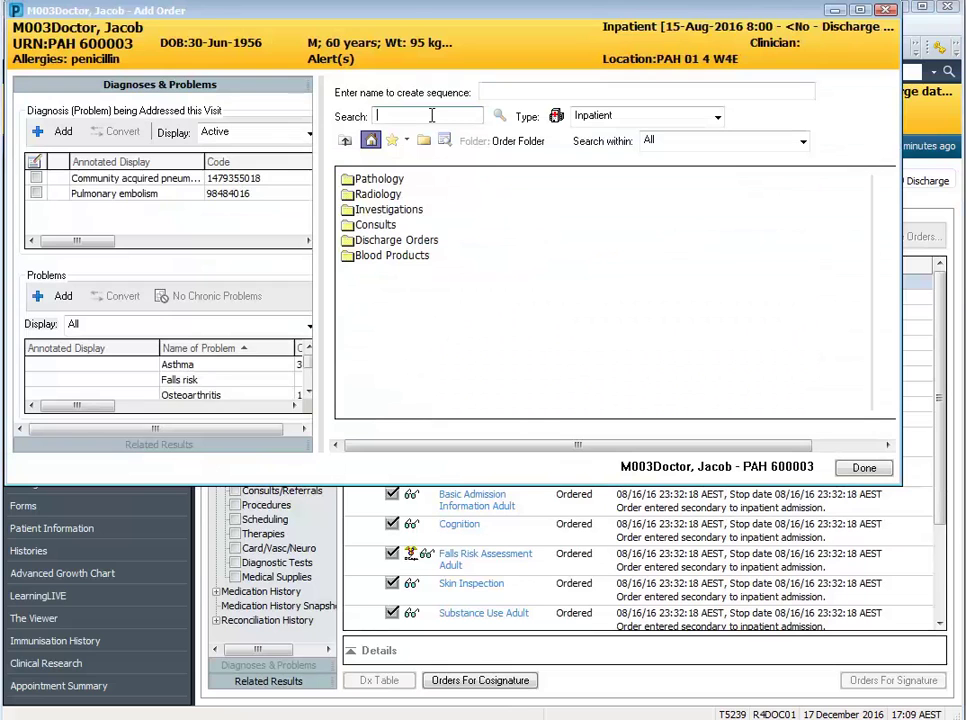
{"action": "type", "text": "ceftria"}
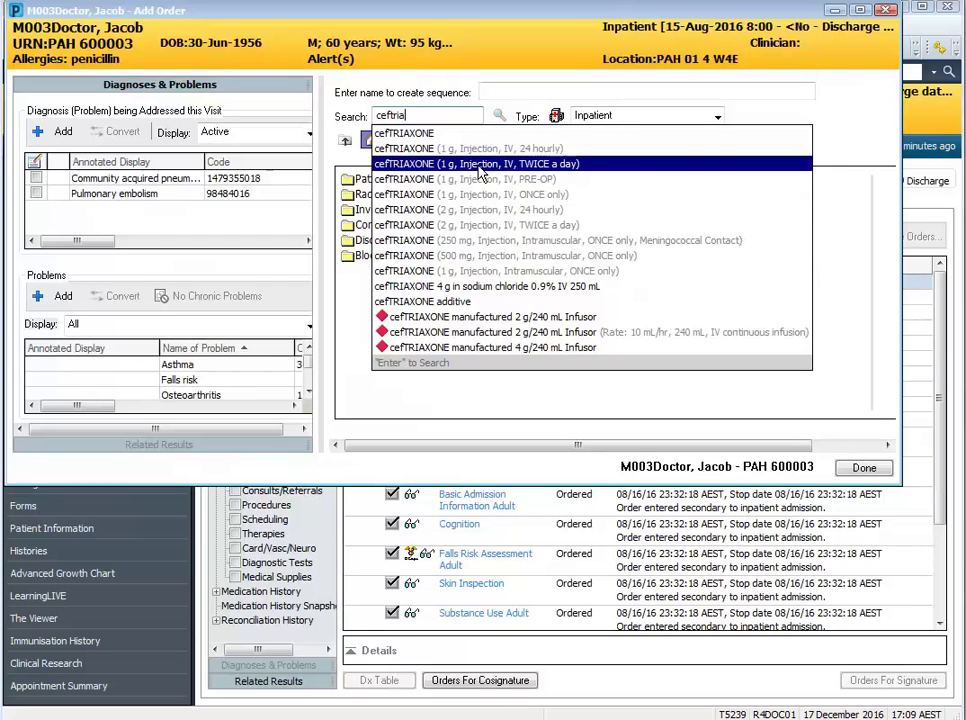
{"action": "left_click", "coordinate": [548, 172]}
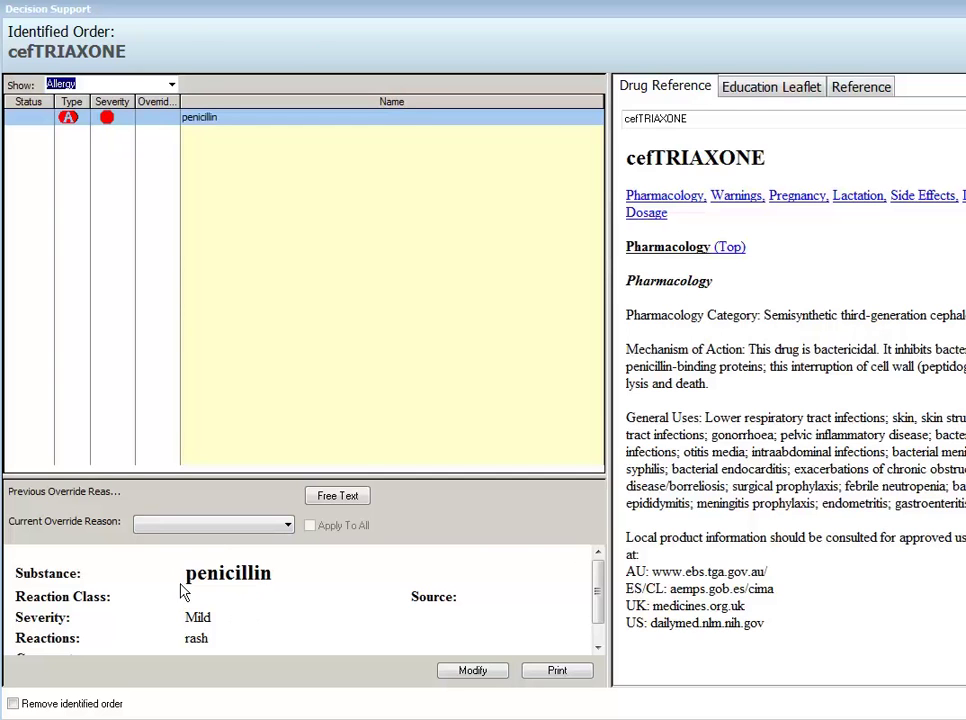
Step: Override the penicillin allergy alert for cefTRIAXONE with the reason "Clinical judgement applied"
{"action": "left_click", "coordinate": [190, 527]}
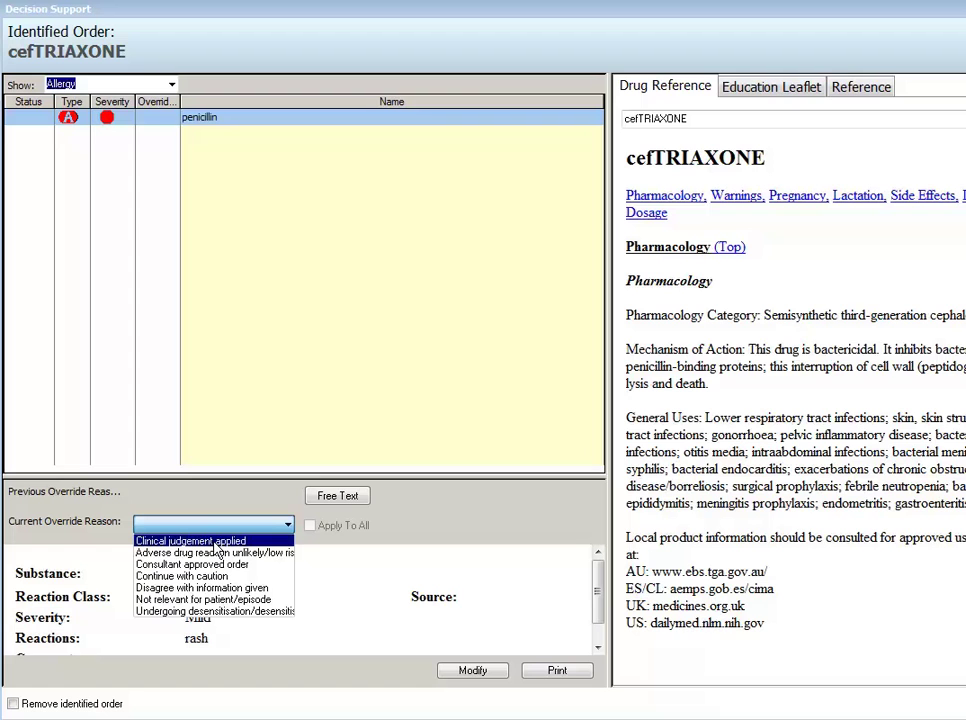
{"action": "left_click", "coordinate": [214, 543]}
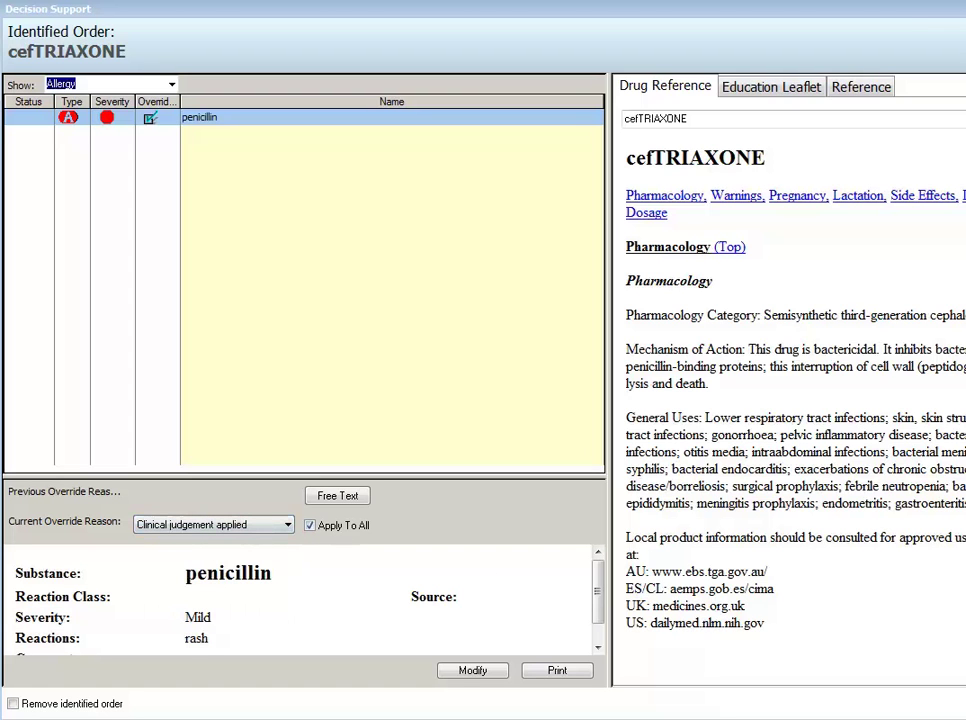
{"action": "key", "text": "Return"}
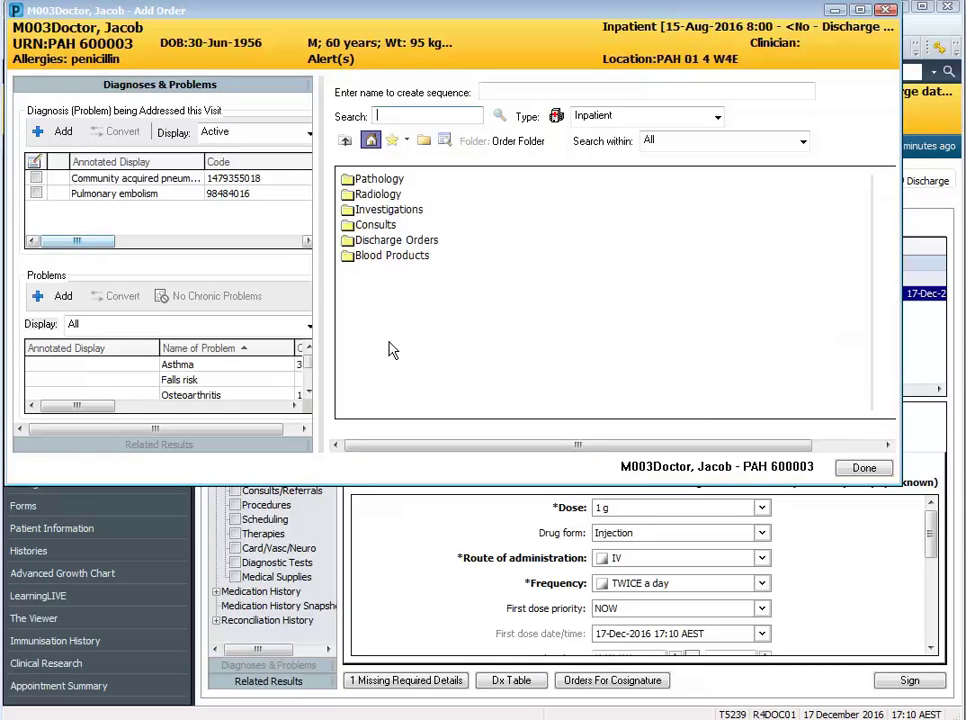
Step: Add a doxycycline order for 100 mg, Tablet, Oral, morning (with or after food), and finish adding orders
{"action": "type", "text": "doxycy"}
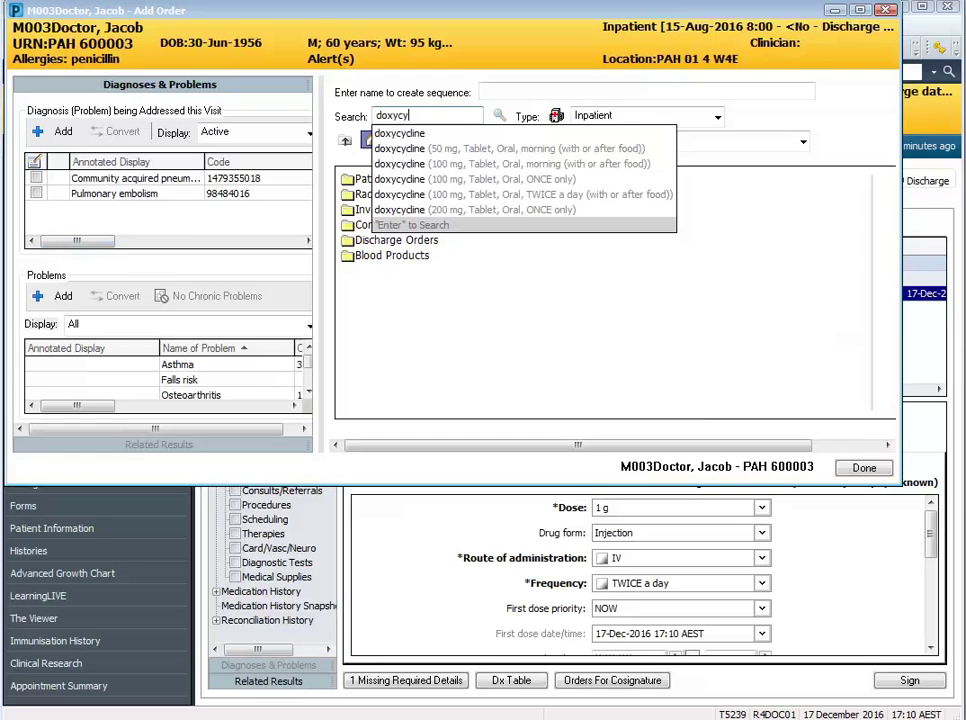
{"action": "left_click", "coordinate": [478, 163]}
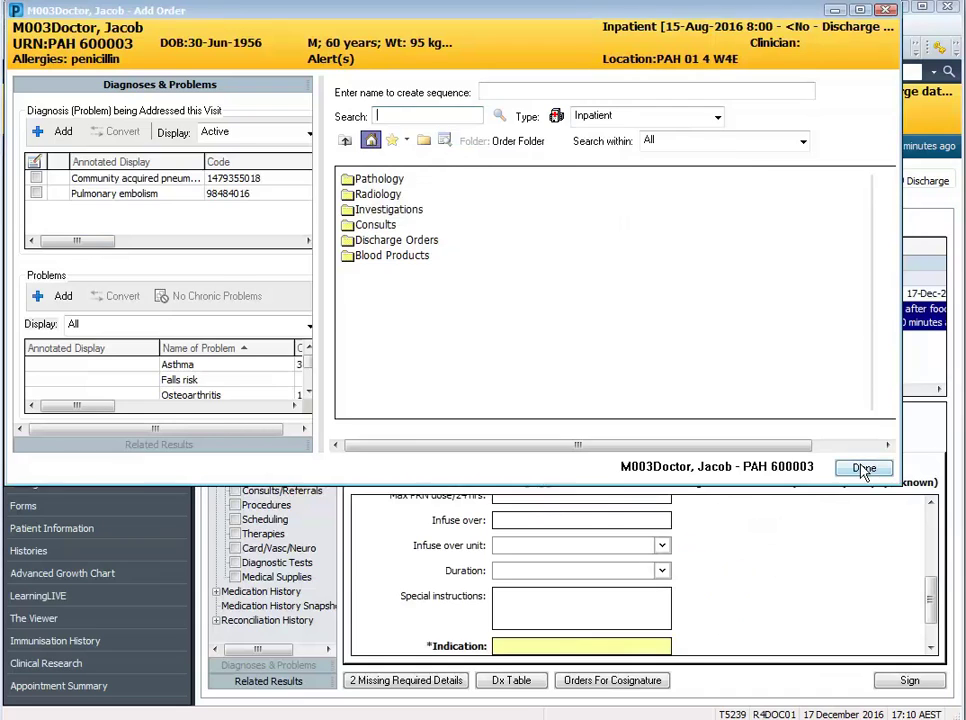
{"action": "left_click", "coordinate": [862, 469]}
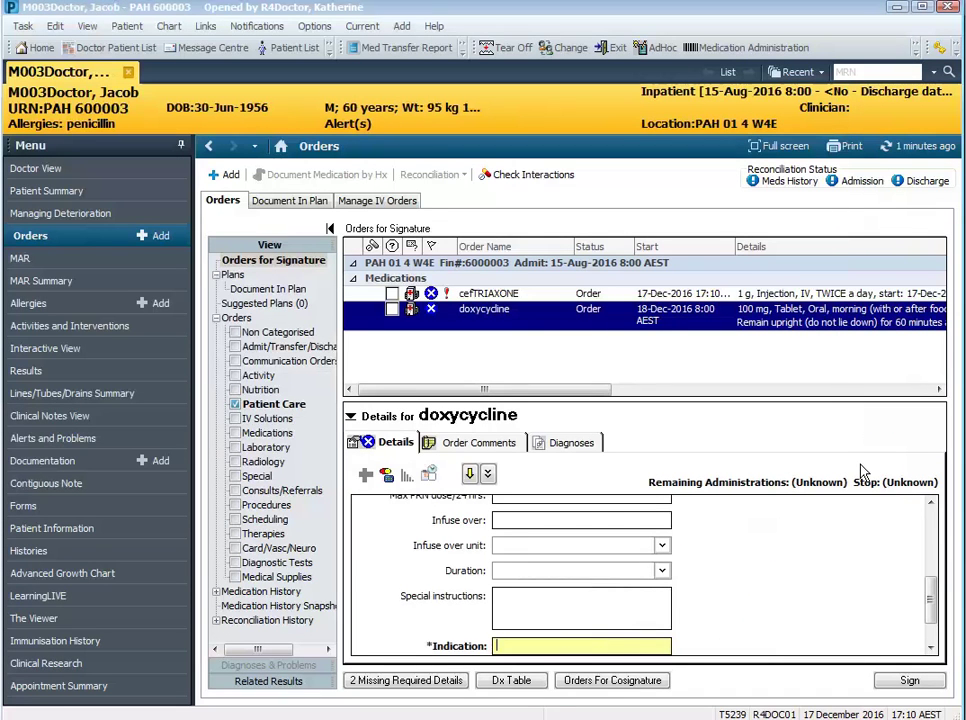
Step: Review the cefTRIAXONE order's details and its schedule of first, next and following administrations
{"action": "left_click", "coordinate": [489, 298]}
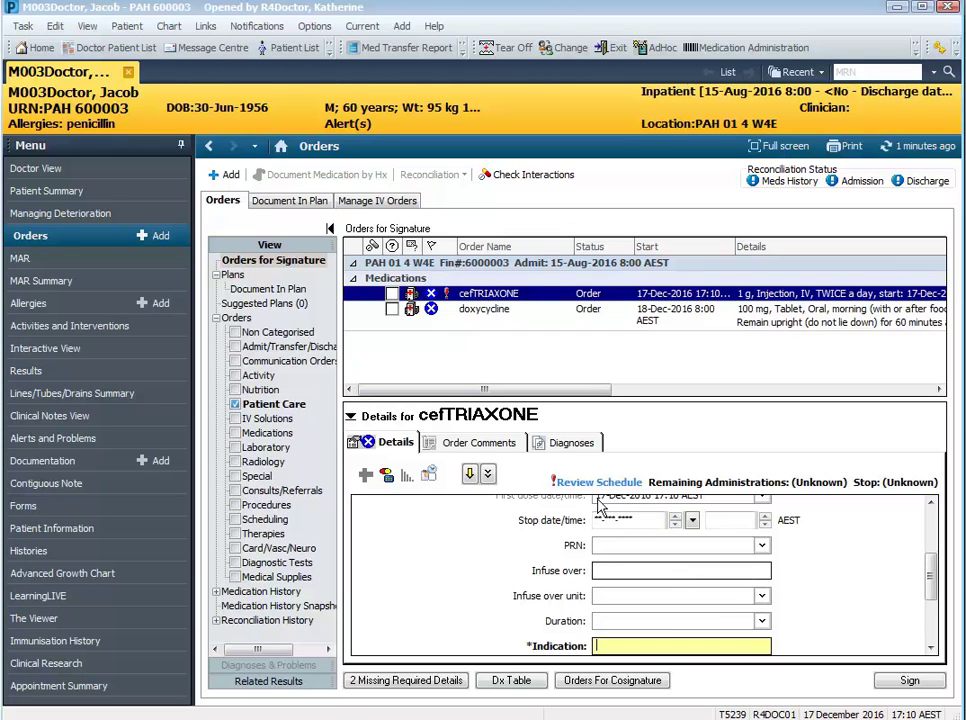
{"action": "mouse_move", "coordinate": [447, 313]}
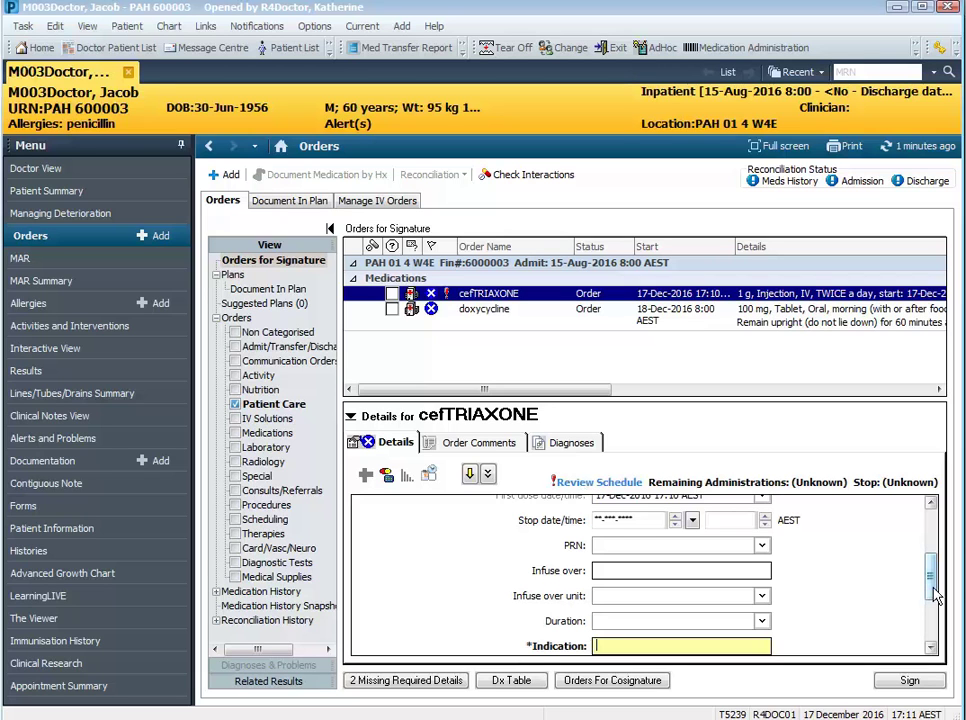
{"action": "left_click_drag", "start_coordinate": [934, 595], "coordinate": [932, 520]}
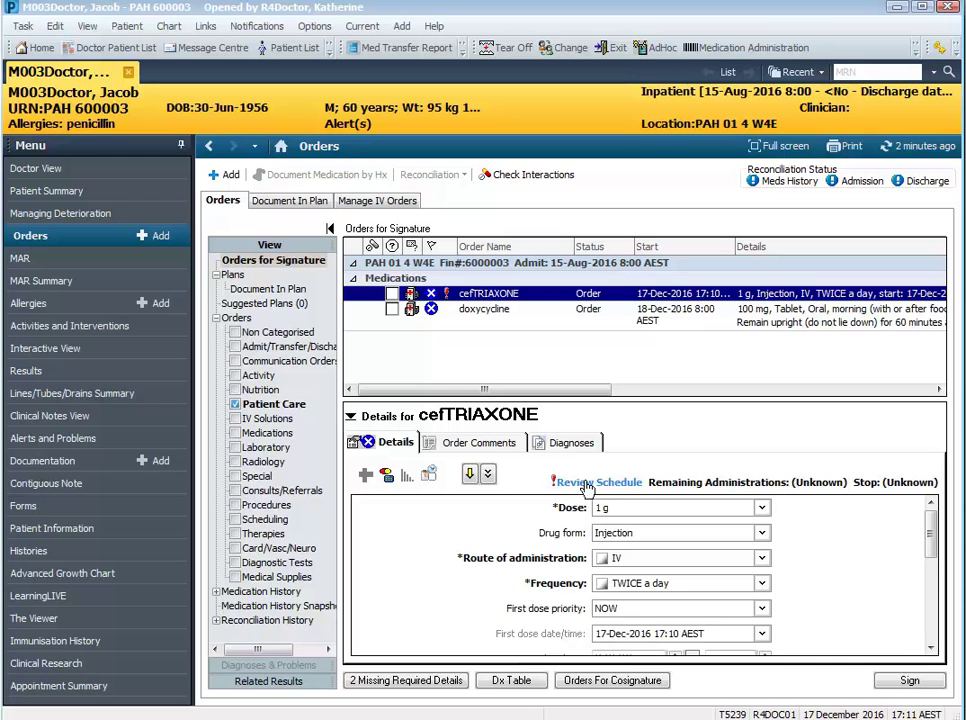
{"action": "left_click", "coordinate": [587, 486]}
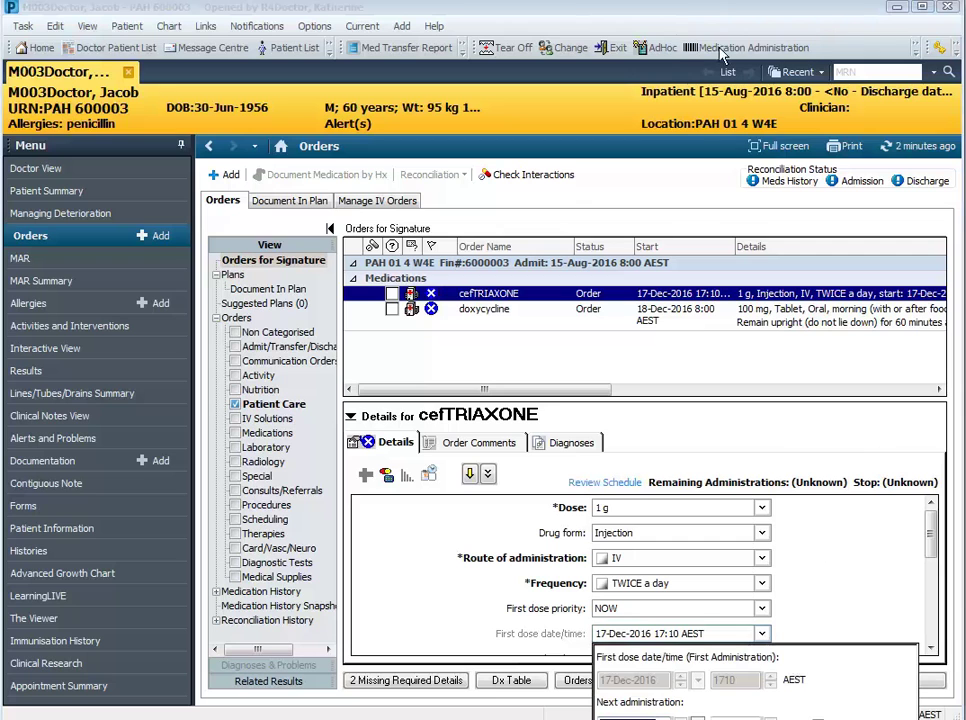
{"action": "left_click", "coordinate": [722, 5]}
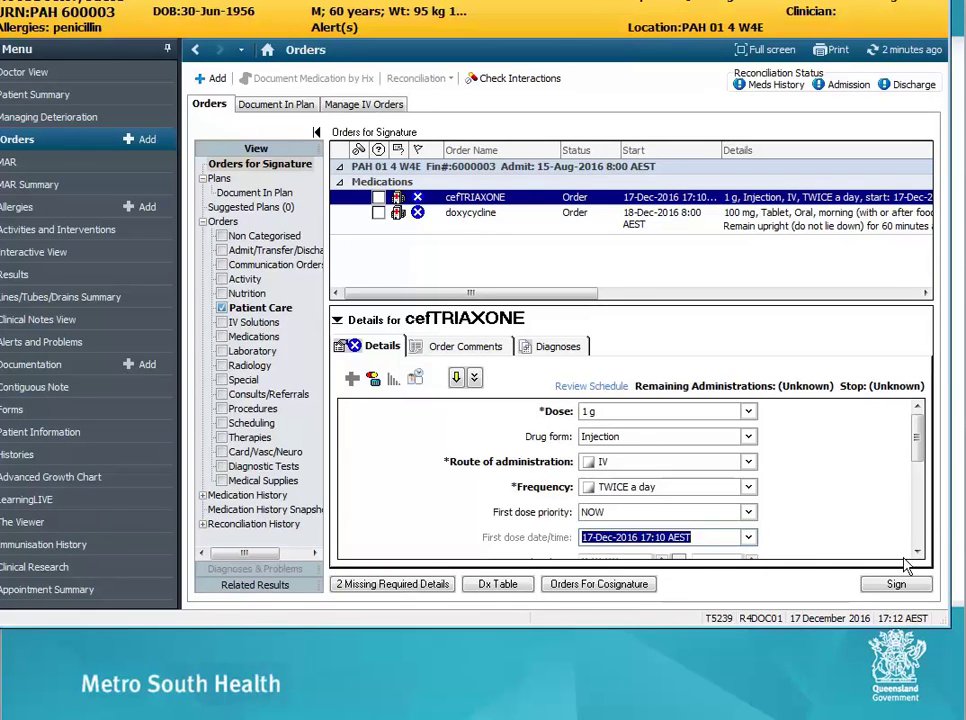
{"action": "left_click", "coordinate": [748, 537]}
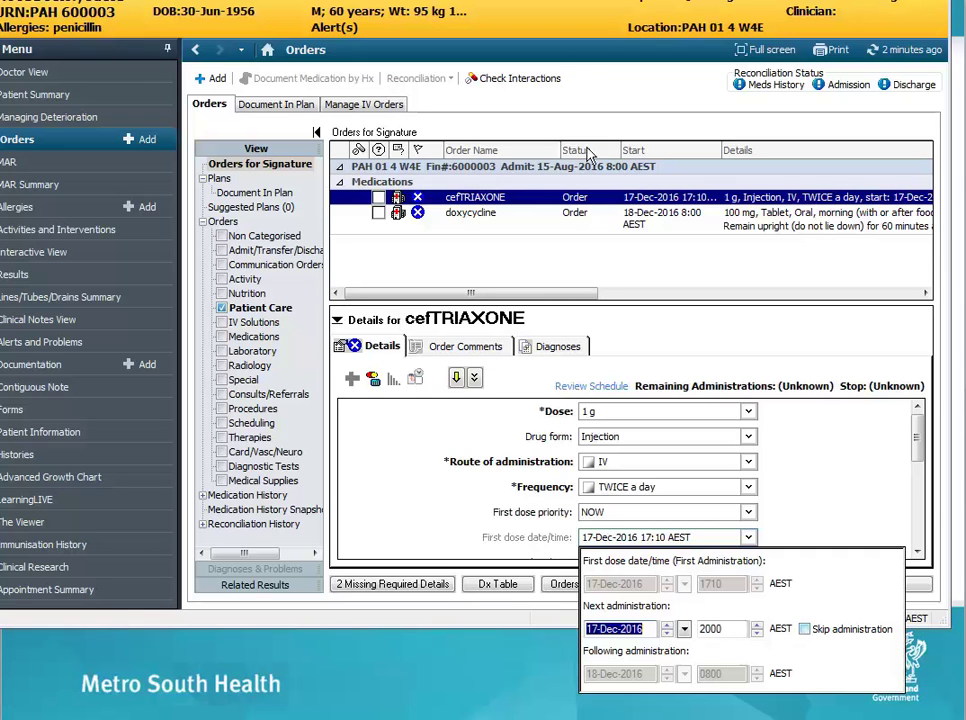
{"action": "left_click", "coordinate": [546, 14]}
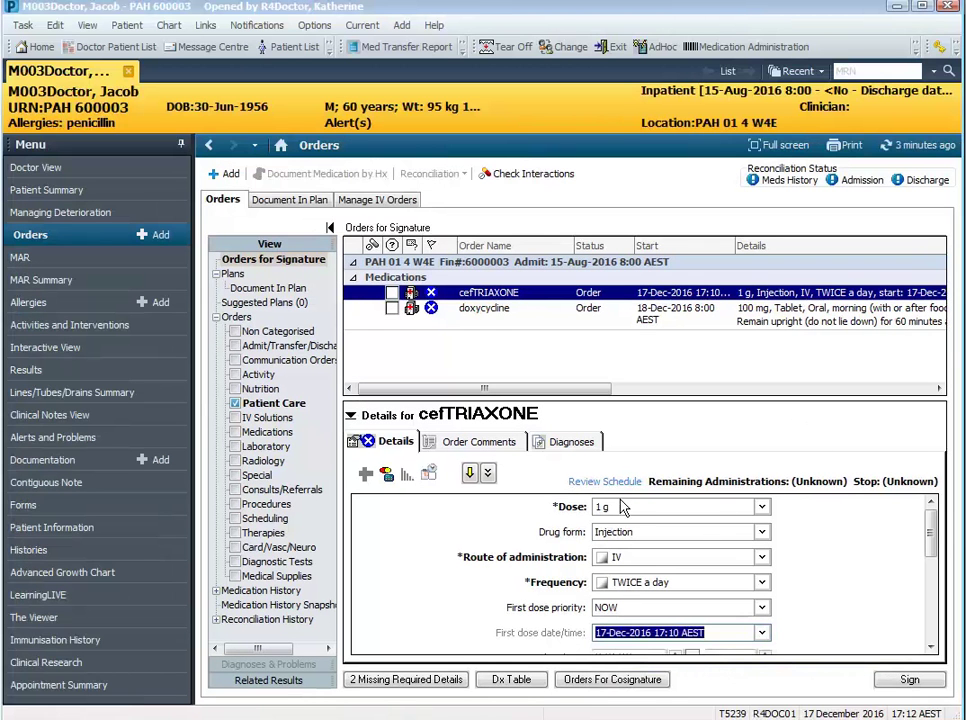
Step: Enter CAP as the indication for the cefTRIAXONE order
{"action": "mouse_move", "coordinate": [433, 313]}
{"action": "left_click_drag", "start_coordinate": [929, 532], "coordinate": [938, 655]}
{"action": "left_click", "coordinate": [685, 518]}
{"action": "type", "text": "CAP"}
{"action": "key", "text": "Tab"}
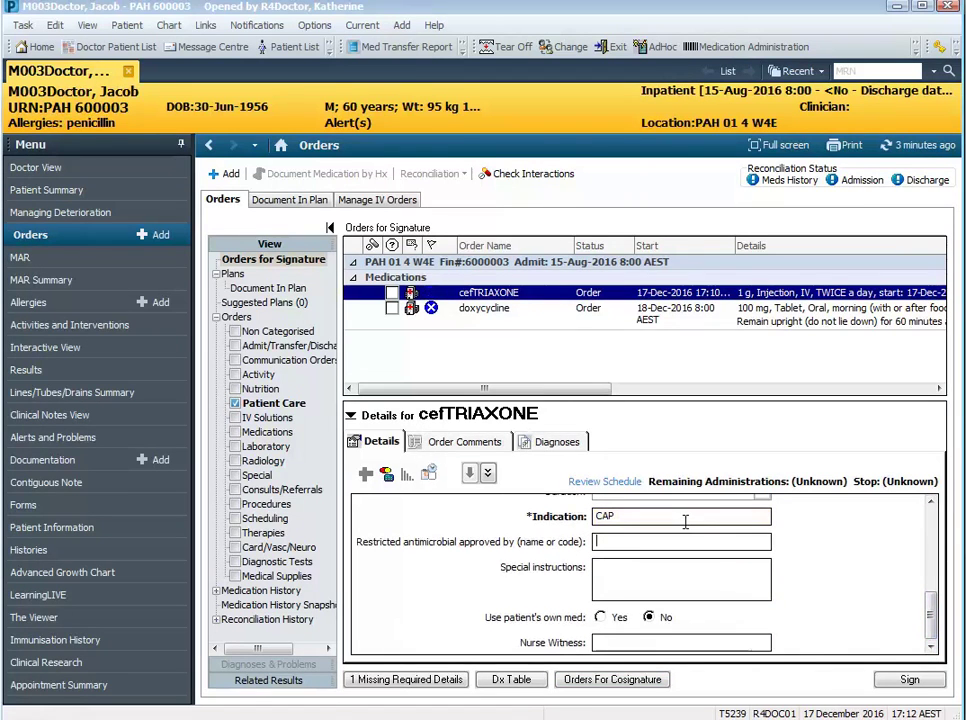
Step: Enter CAP as the indication for the doxycycline order and check its first dose priority
{"action": "left_click", "coordinate": [432, 308]}
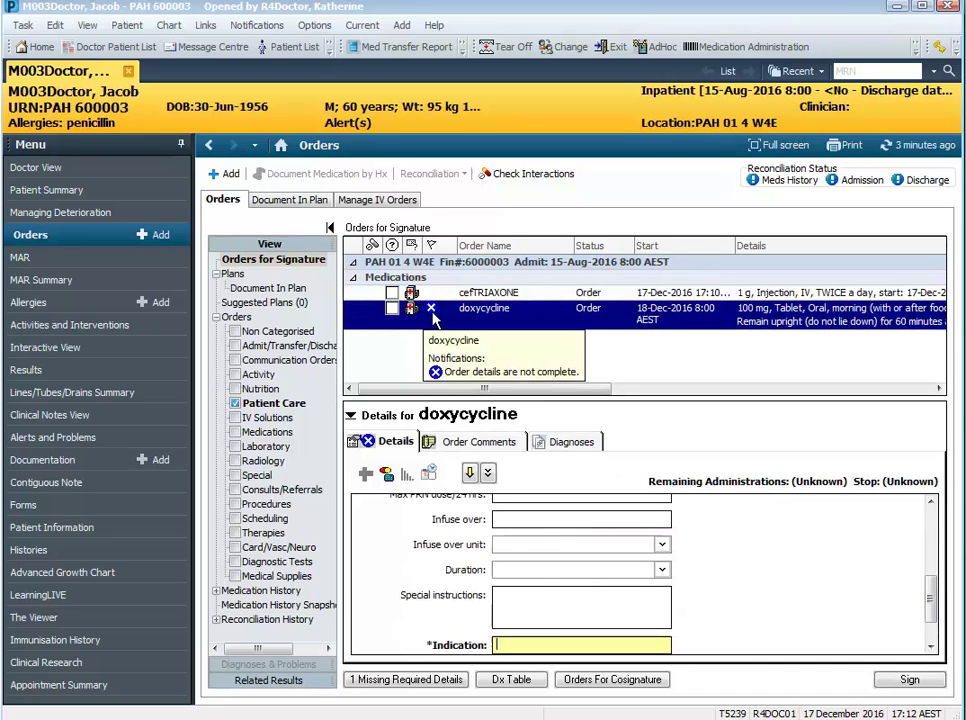
{"action": "type", "text": "CAP"}
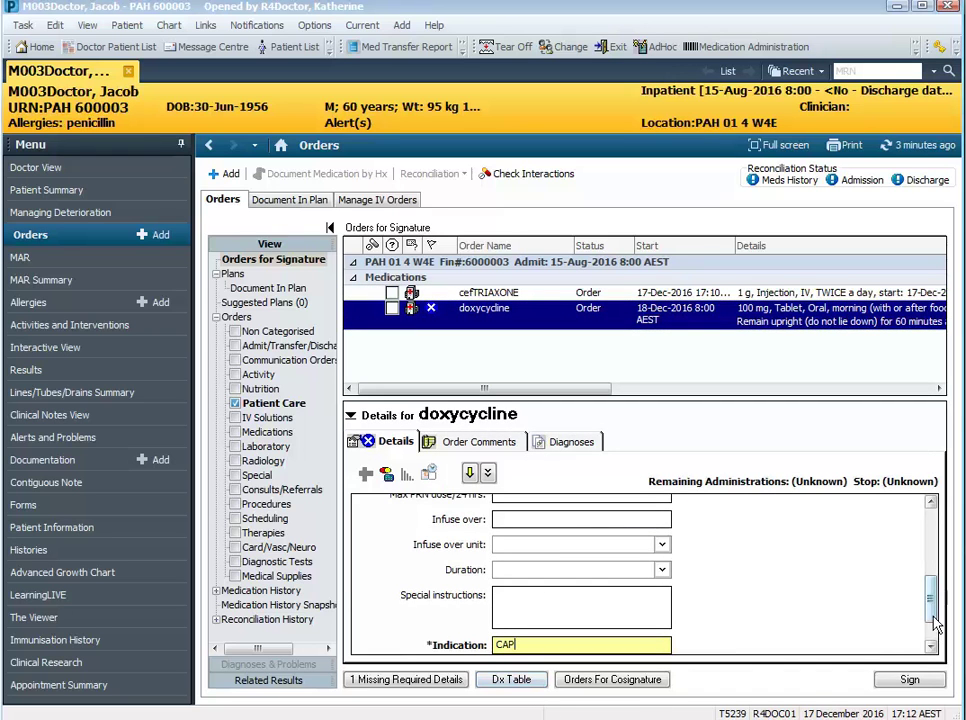
{"action": "left_click_drag", "start_coordinate": [930, 612], "coordinate": [926, 558]}
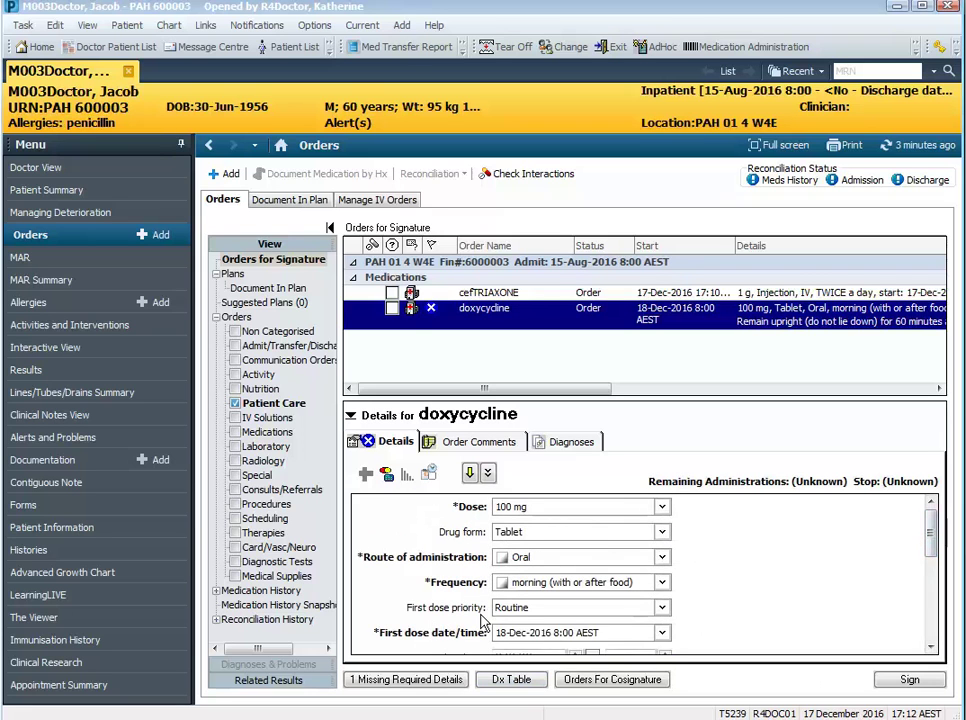
{"action": "left_click", "coordinate": [497, 607]}
{"action": "left_click", "coordinate": [476, 611]}
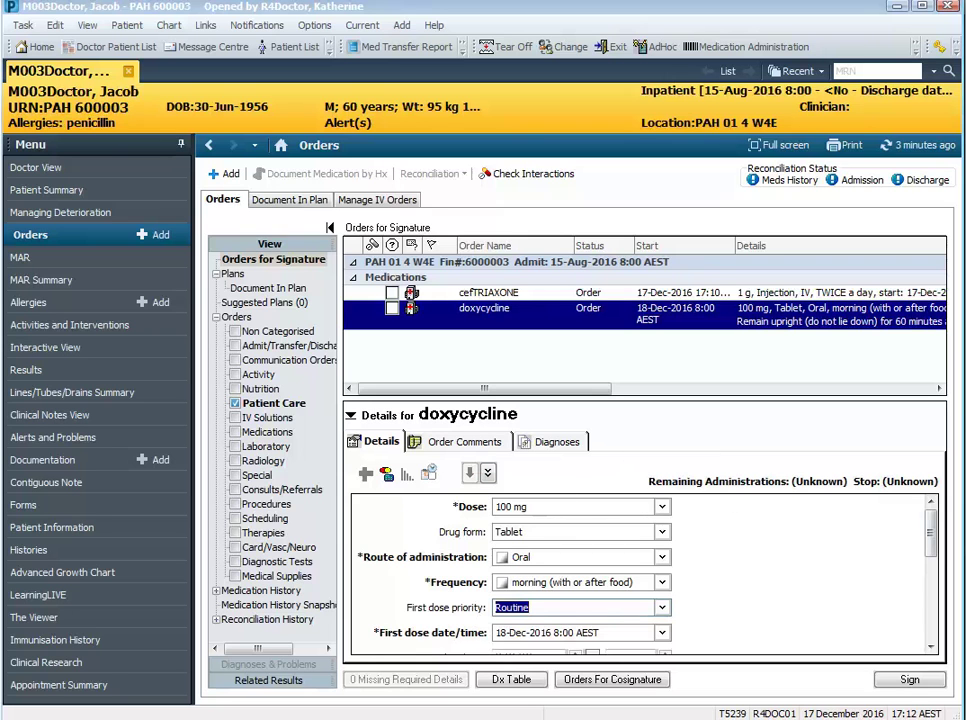
Step: Sign the cefTRIAXONE and doxycycline orders, authorizing them with the account password
{"action": "left_click", "coordinate": [908, 682]}
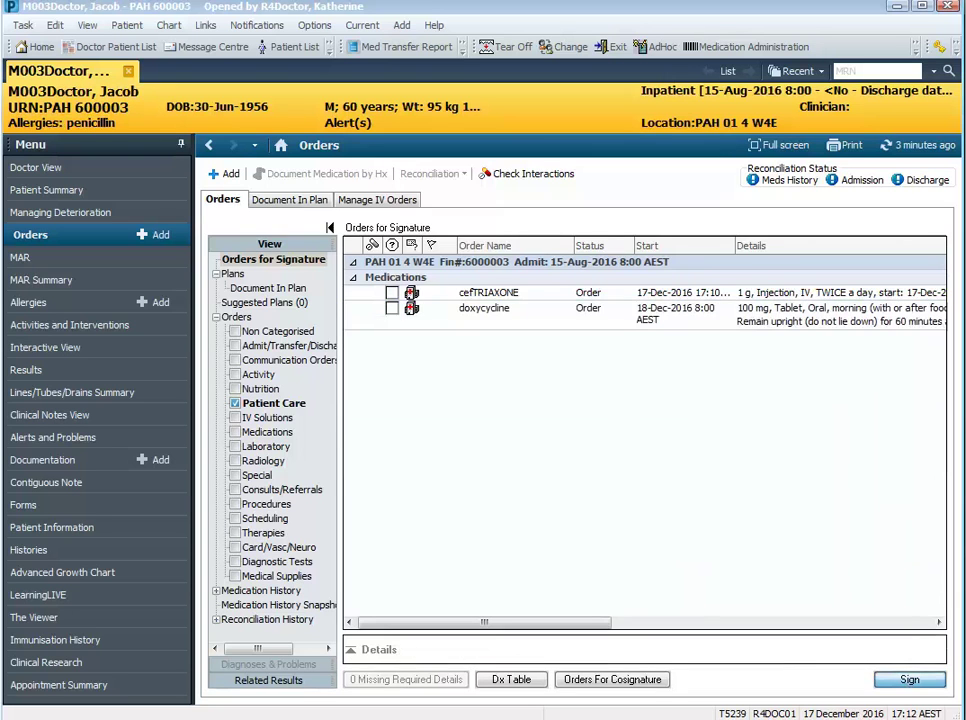
{"action": "type", "text": "******"}
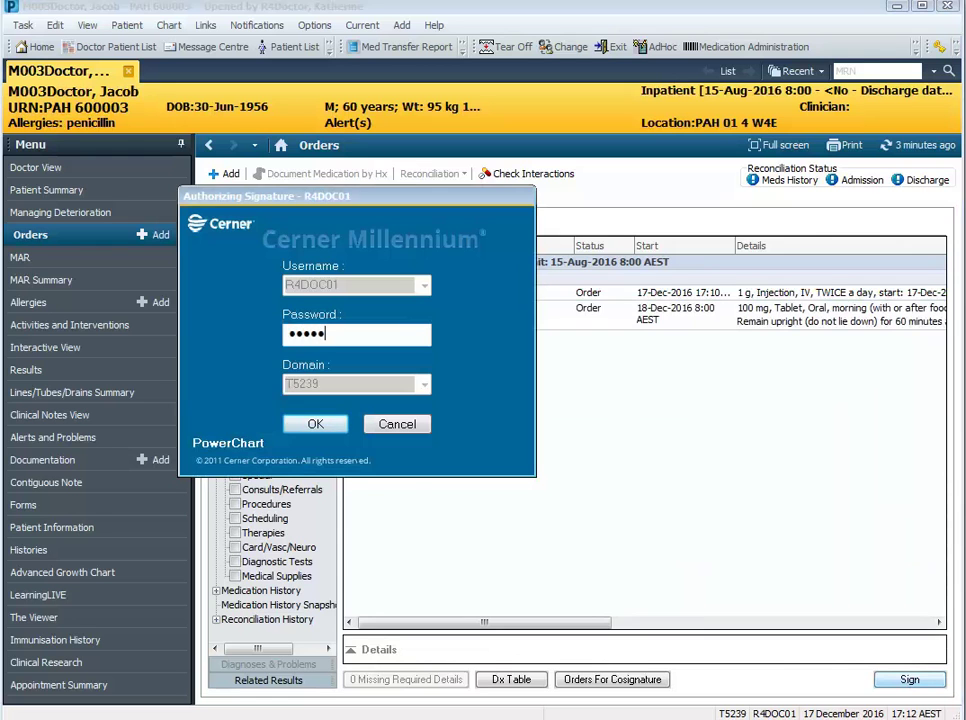
{"action": "key", "text": "Return"}
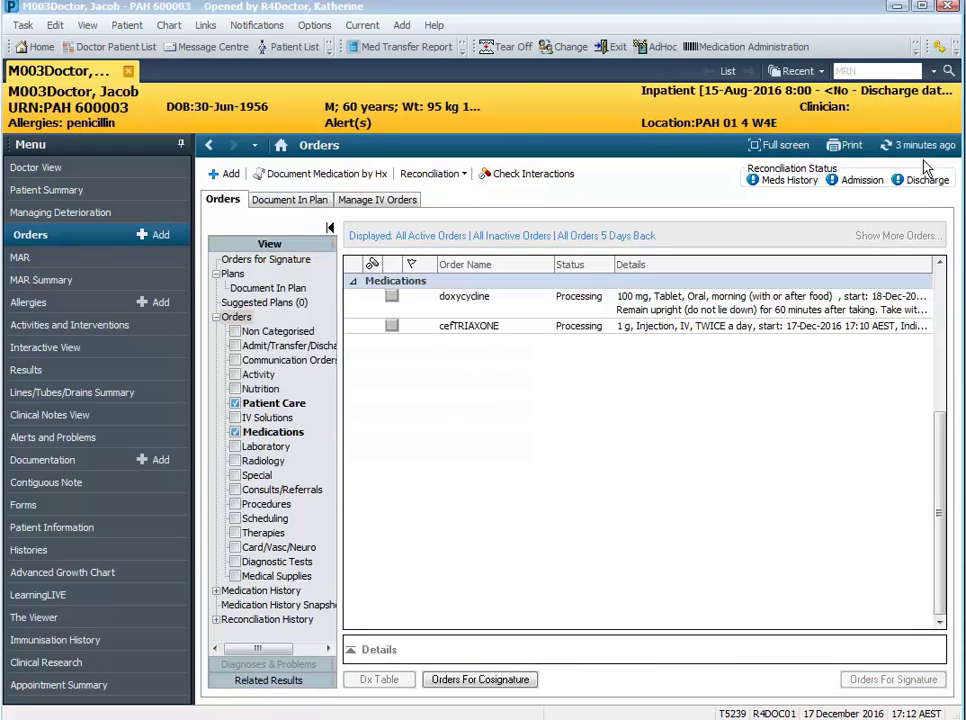
Step: Open the patient's MAR and check the scheduled cefTRIAXONE and doxycycline administration times
{"action": "left_click", "coordinate": [166, 257]}
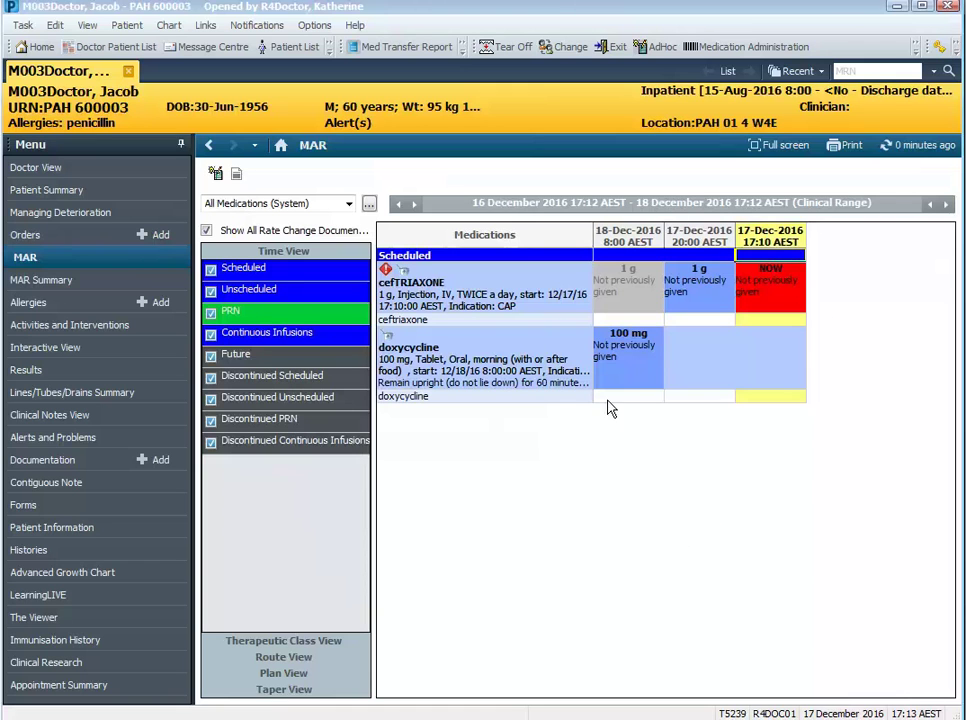
{"action": "left_click", "coordinate": [676, 336]}
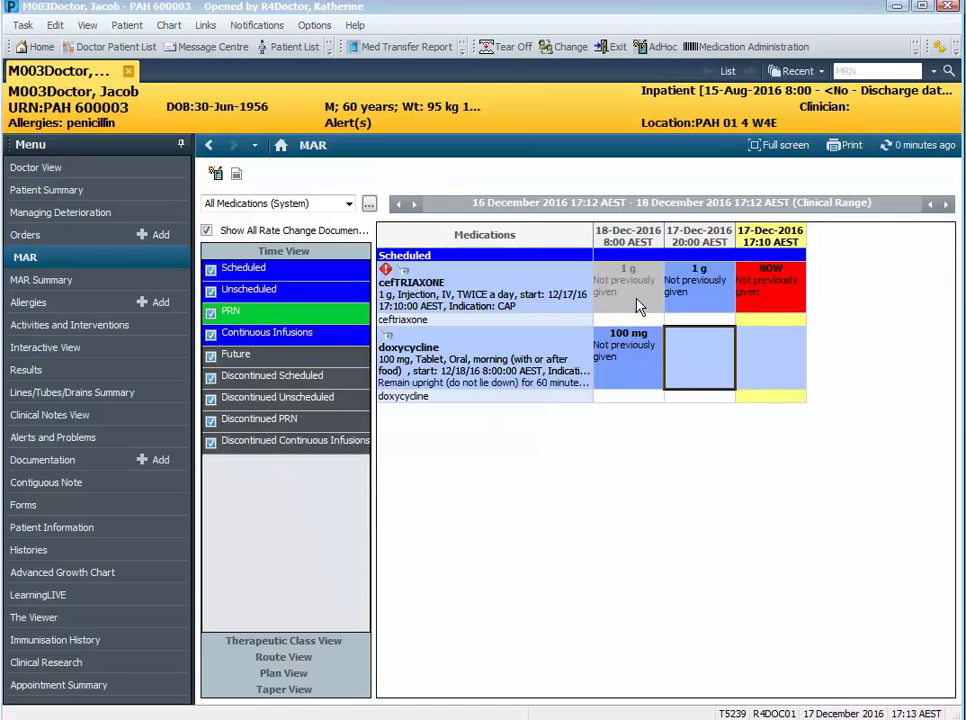